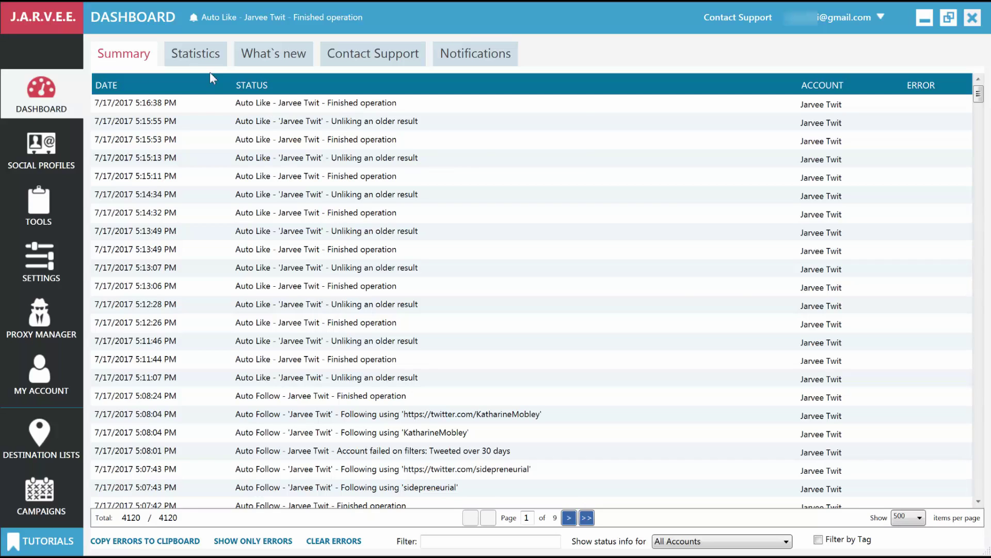
# Step: Browse the dashboard's Statistics, What's new and Contact Support tabs, ending on the empty Notifications list
pyautogui.click(191, 56)
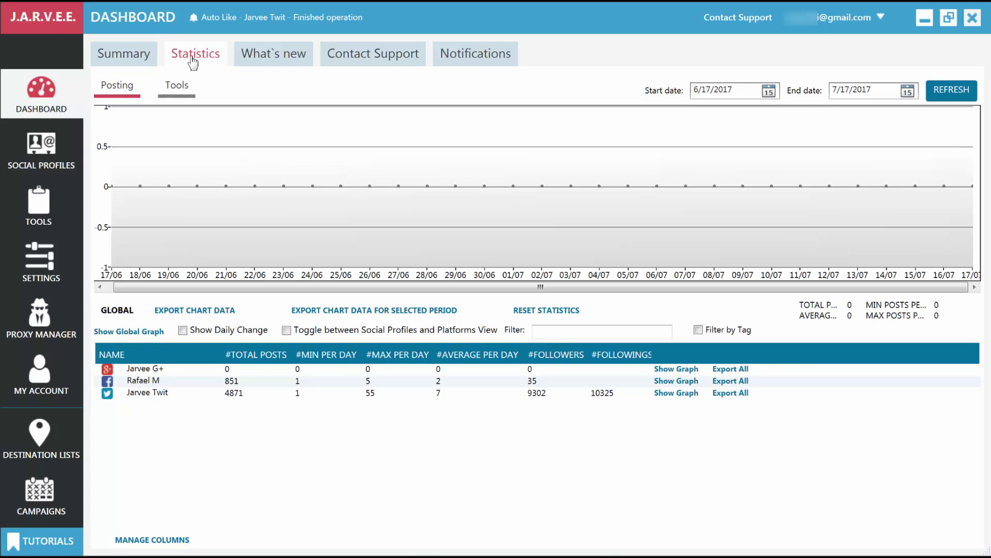
pyautogui.click(250, 56)
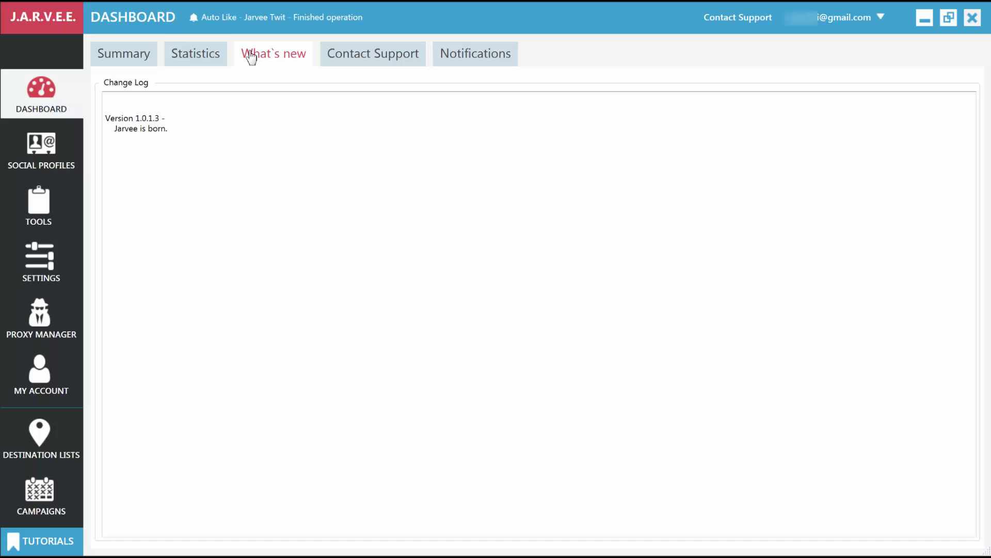
pyautogui.click(336, 56)
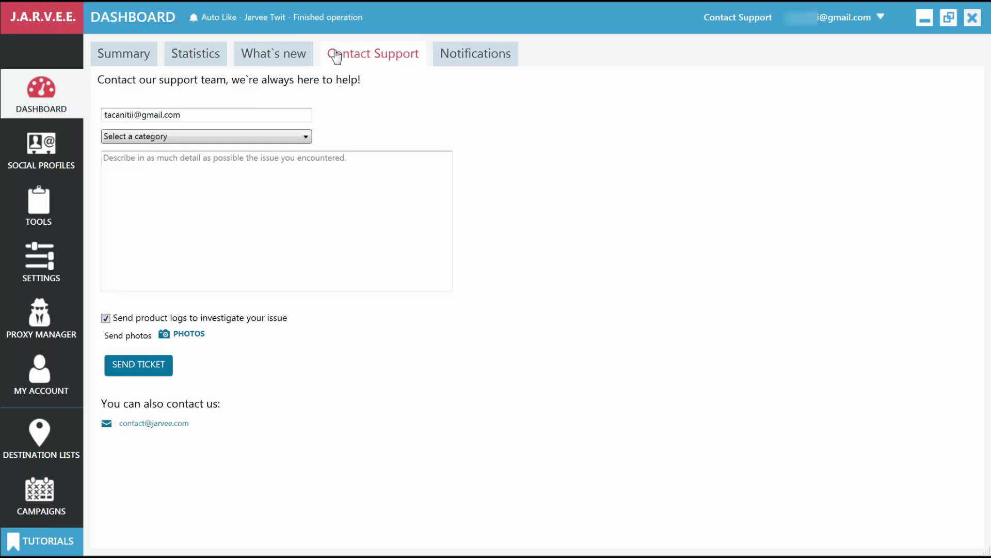
pyautogui.click(459, 55)
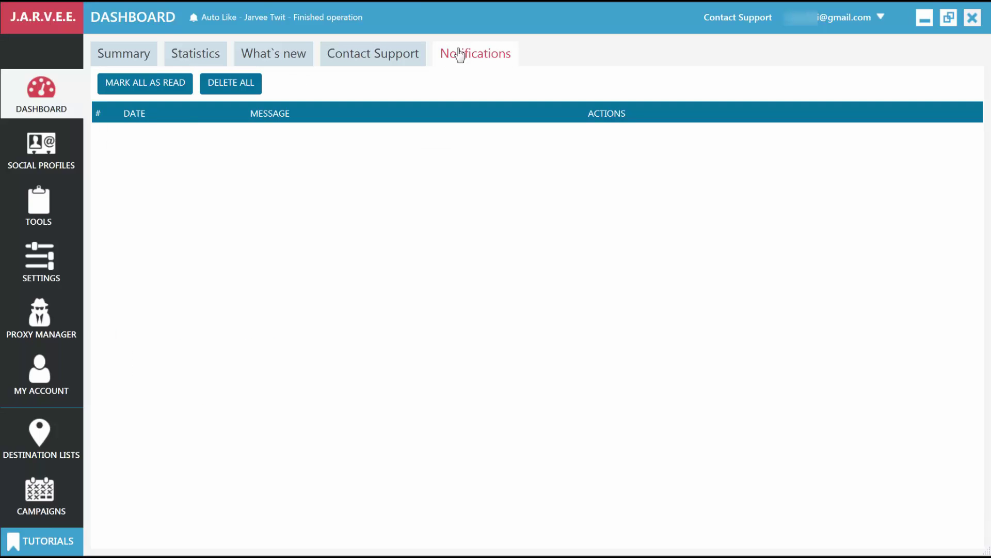
# Step: Open Social Profiles, preview the Add Profile choices, and close them without adding a profile
pyautogui.click(51, 154)
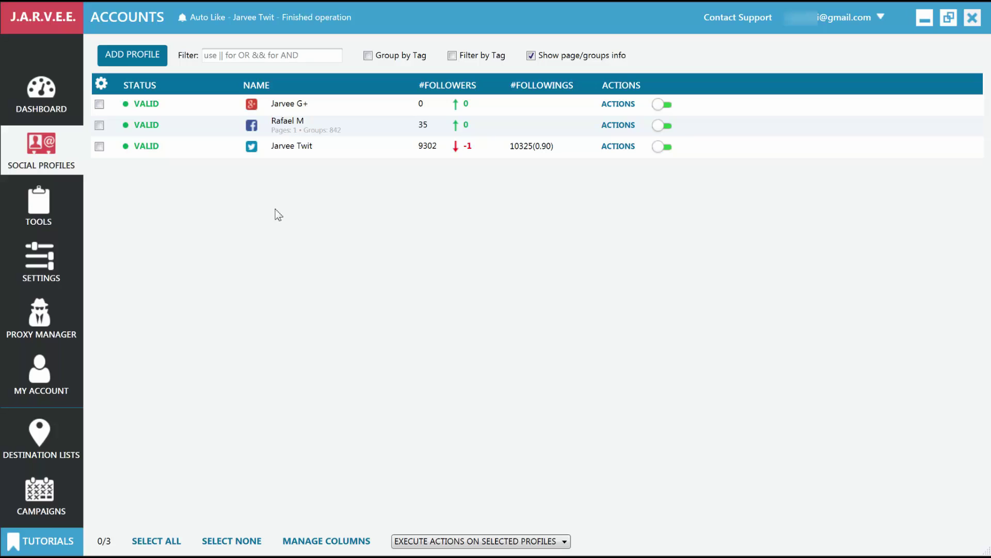
pyautogui.click(140, 55)
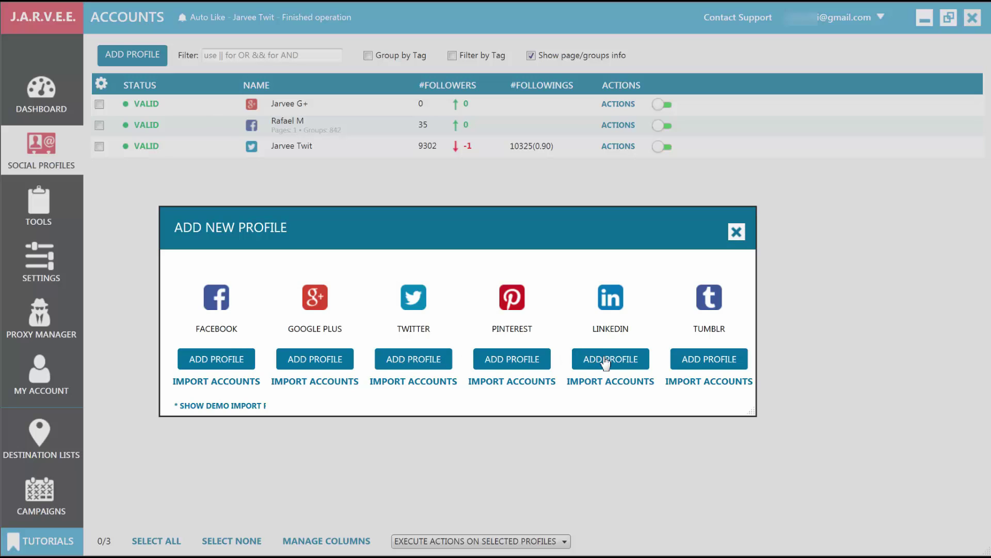
pyautogui.click(692, 365)
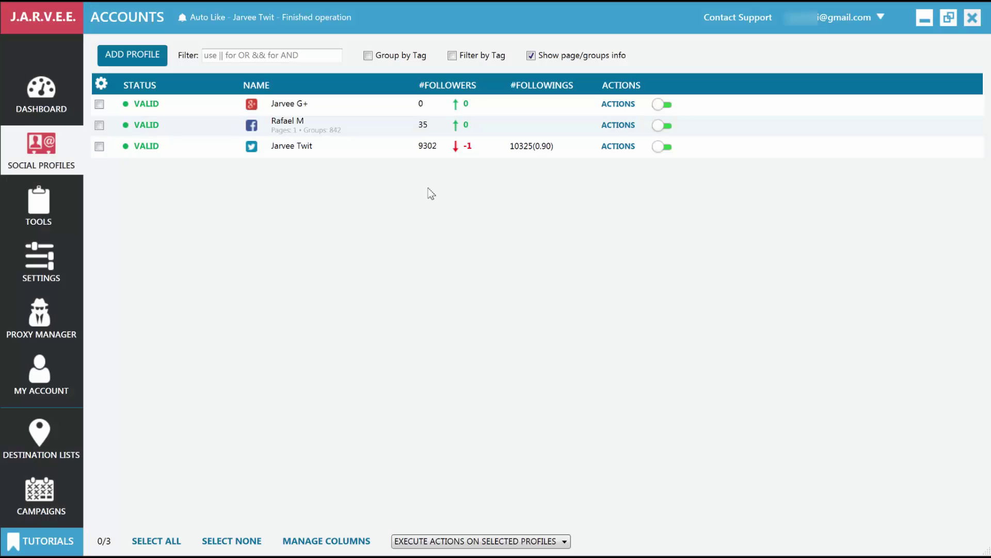
# Step: Open the Tools page with per-profile Like, Follow and Unfollow toggles
pyautogui.click(31, 220)
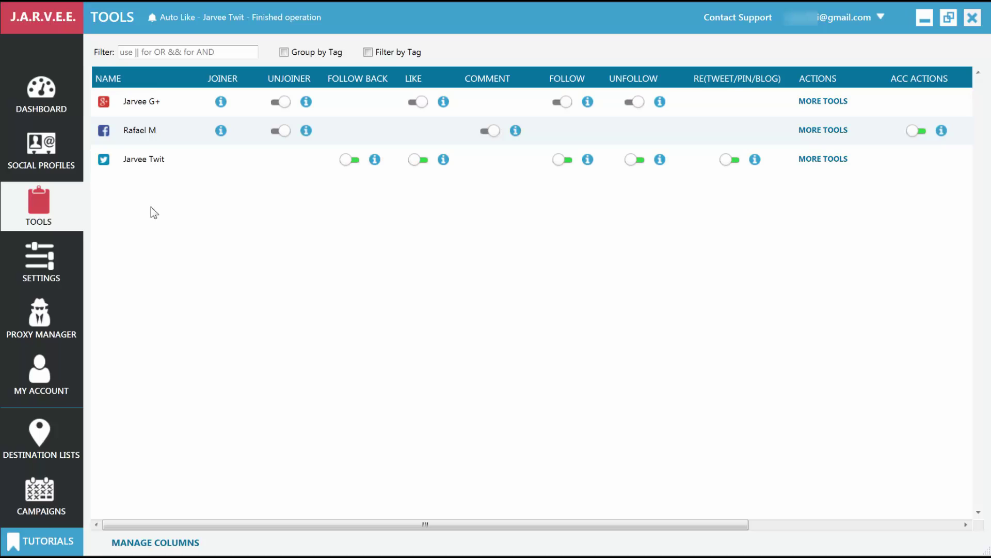
# Step: Open the Facebook profile's tools and view Joiner, UnJoiner, Notifications Off, Account Actions and Accept settings
pyautogui.click(130, 133)
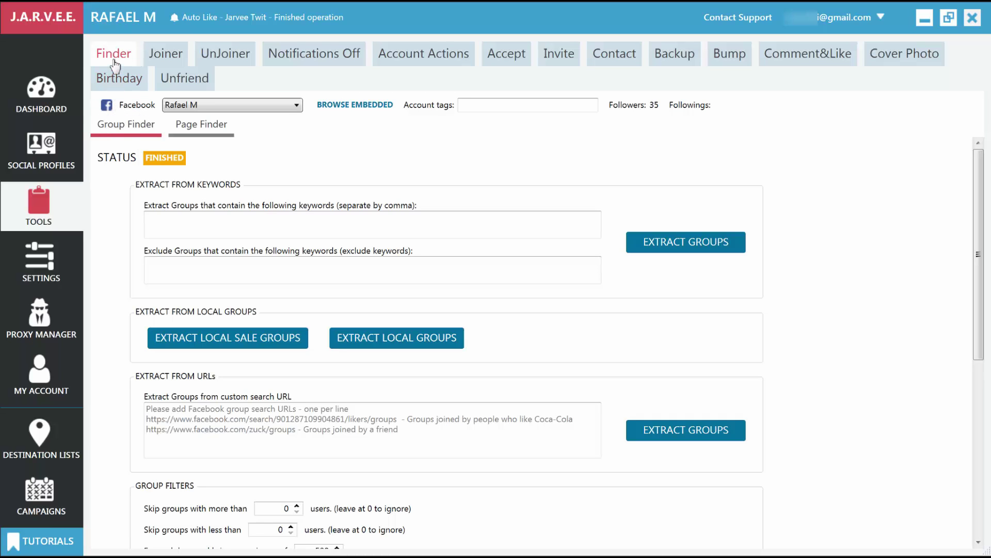
pyautogui.click(166, 59)
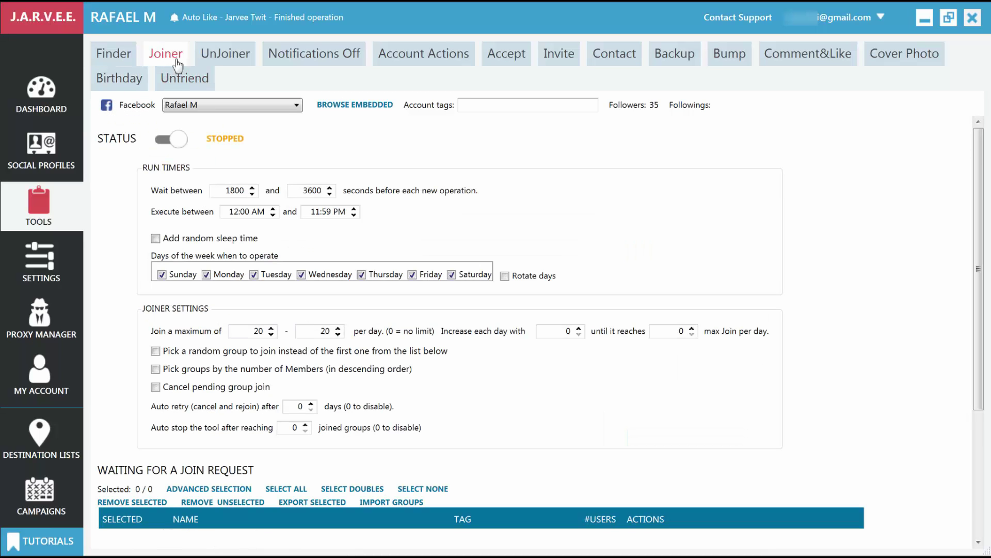
pyautogui.click(227, 64)
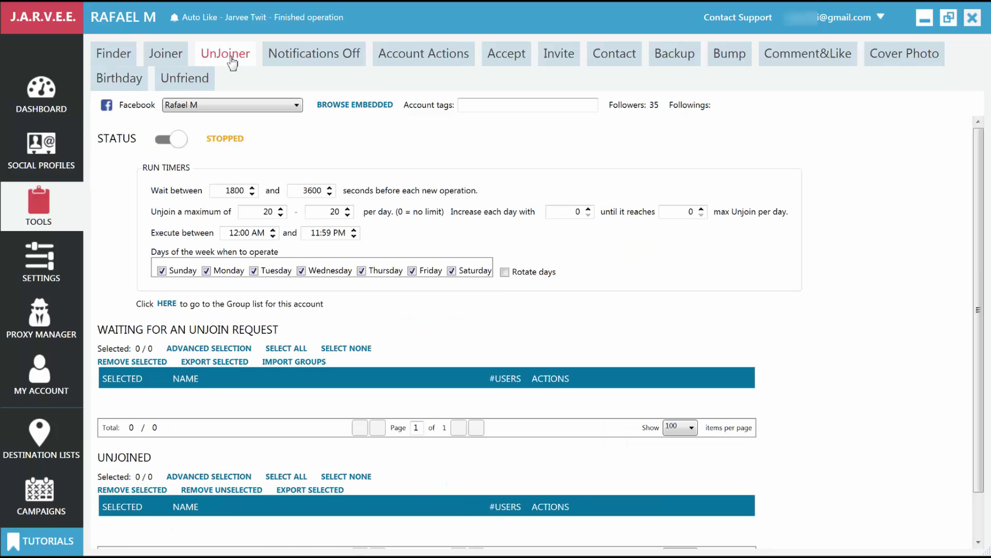
pyautogui.click(308, 55)
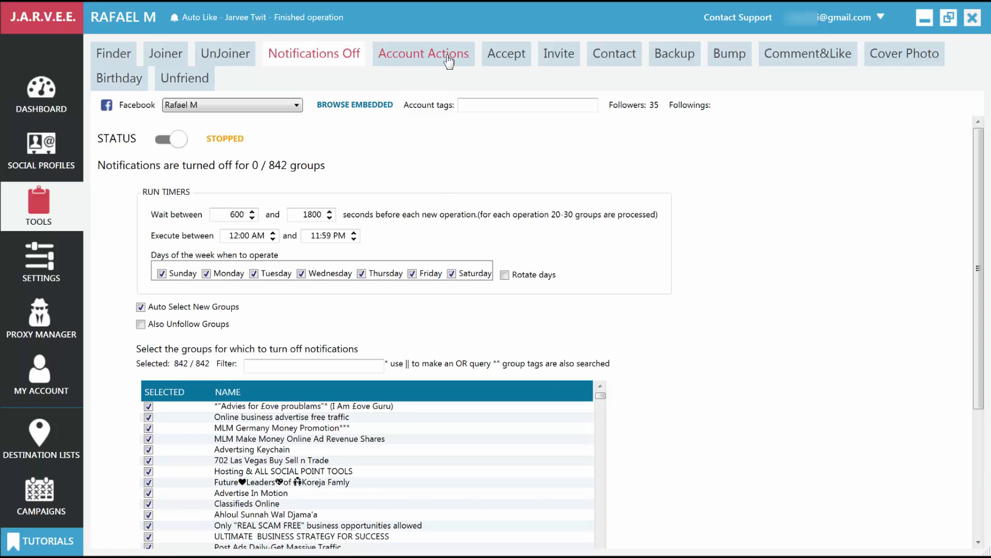
pyautogui.click(469, 58)
pyautogui.click(521, 62)
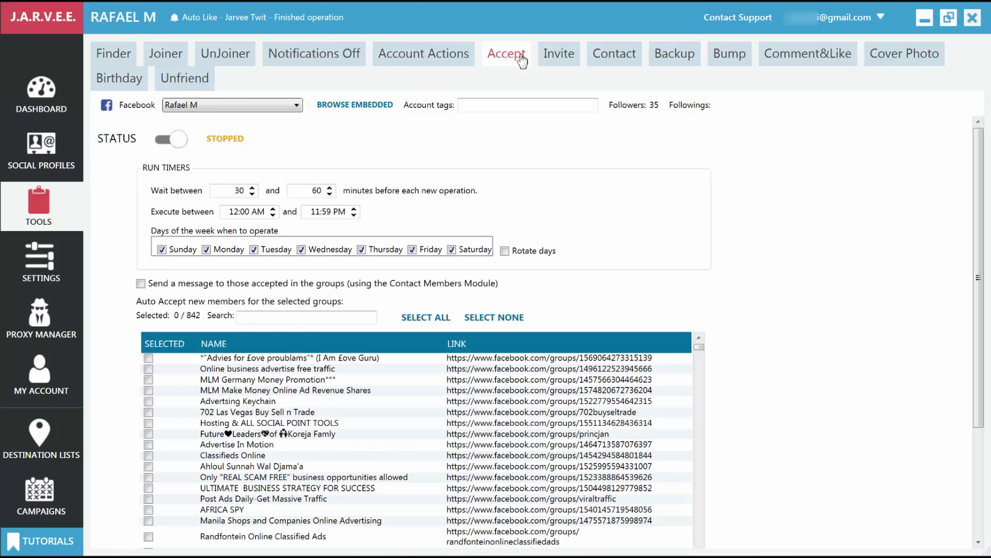
# Step: Continue through the Invite, Contact, Backup, Bump, Comment&Like, Cover Photo, Birthday and Unfriend tool settings
pyautogui.click(570, 66)
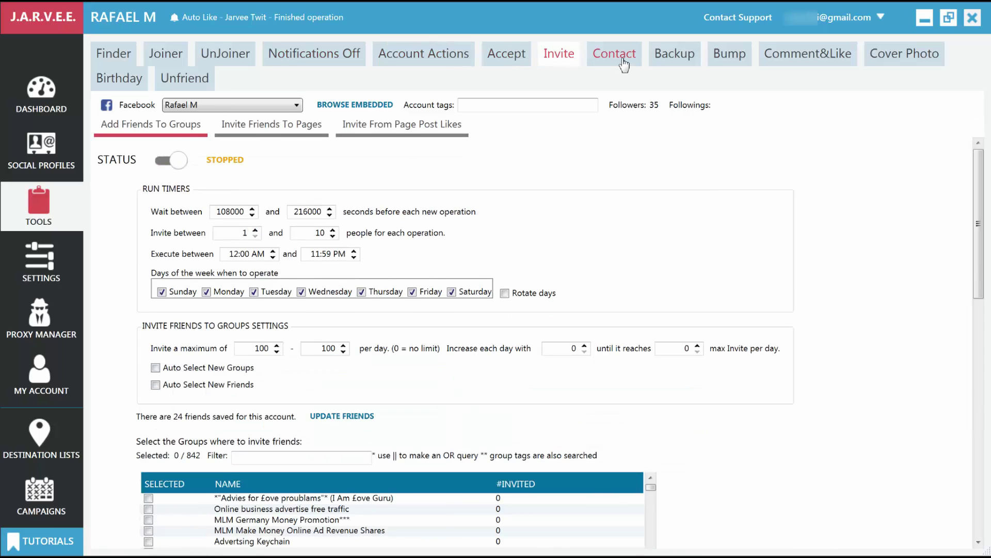
pyautogui.click(624, 65)
pyautogui.click(683, 65)
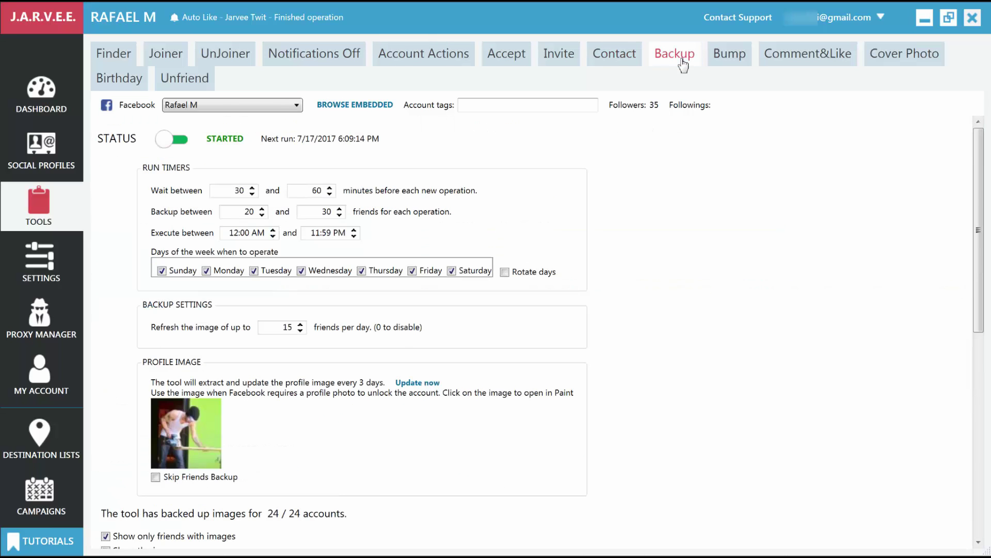
pyautogui.click(738, 65)
pyautogui.click(797, 62)
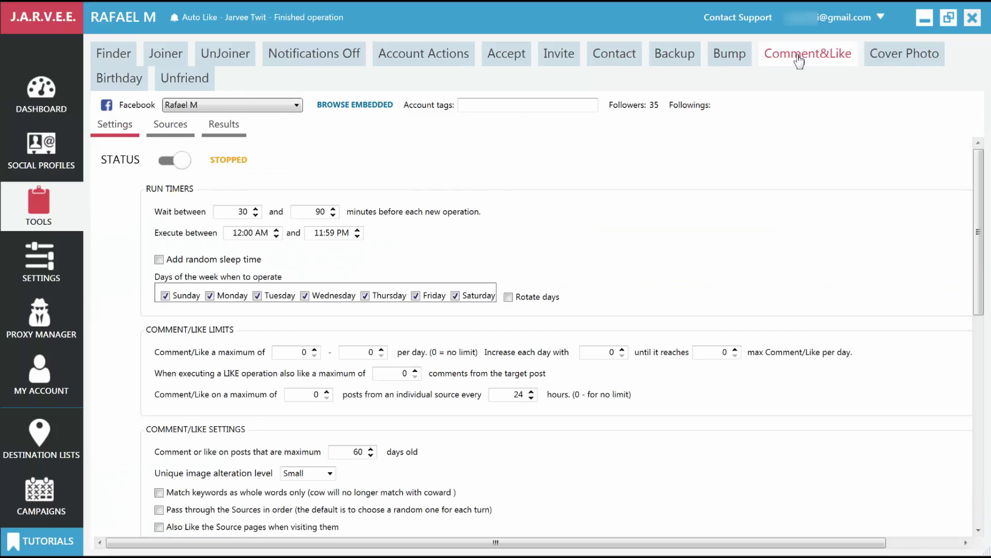
pyautogui.click(934, 61)
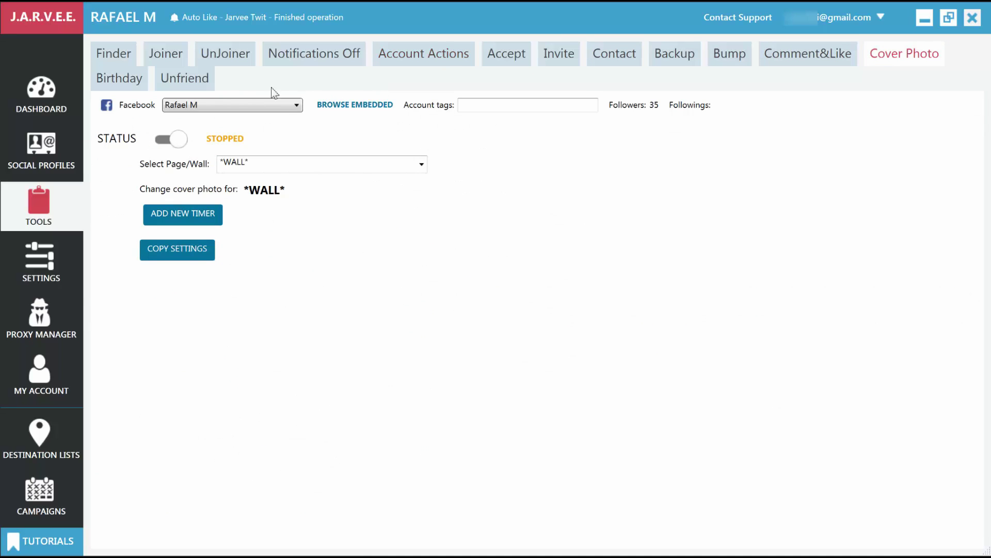
pyautogui.click(133, 85)
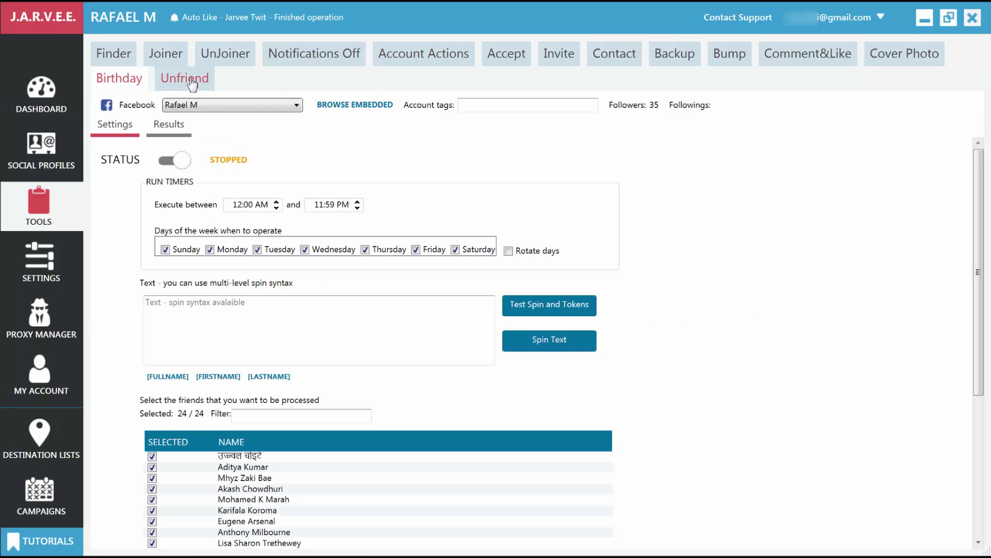
pyautogui.click(191, 80)
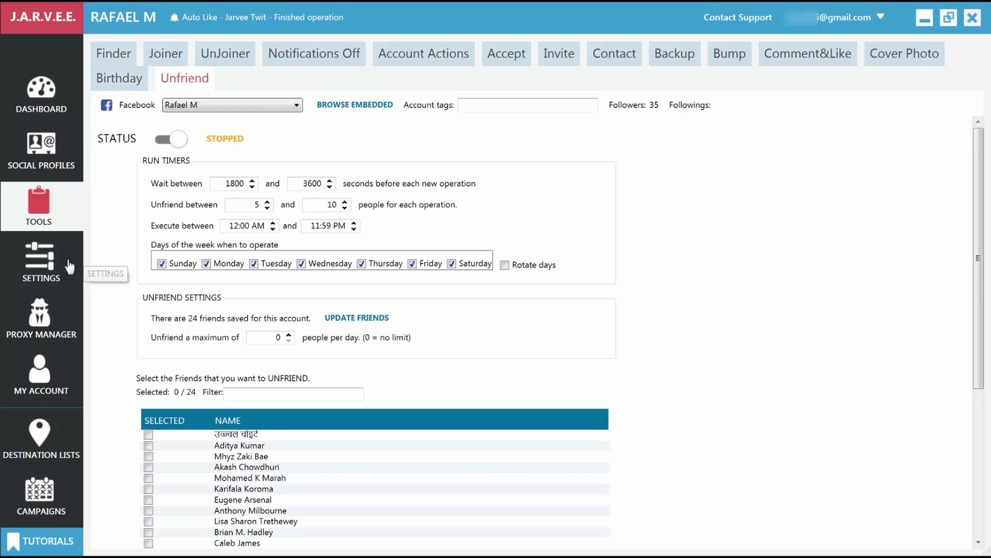
# Step: Tour the Settings' Browser, Social Platforms, Connectivity, Error/Backup, Email and Actions sections, then return to Software Settings
pyautogui.click(67, 262)
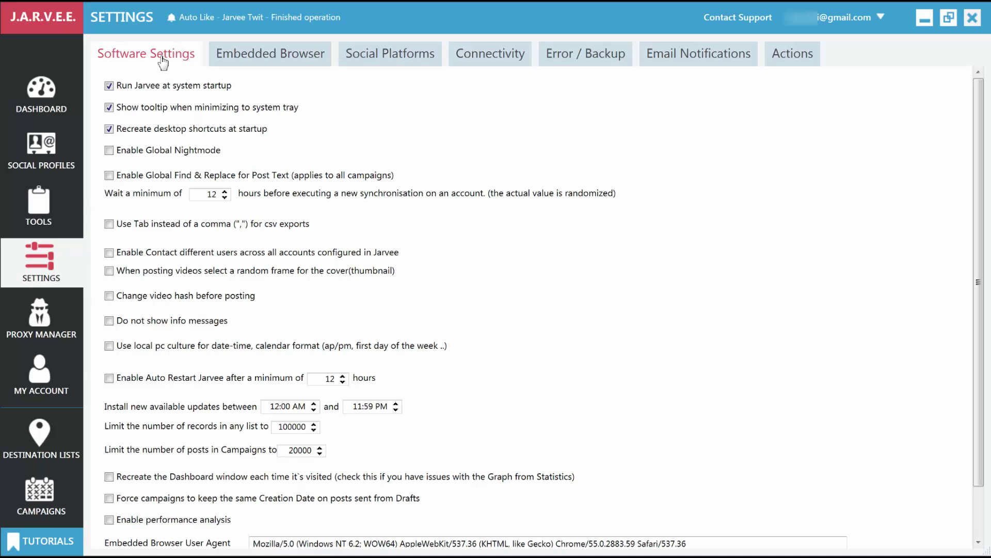
pyautogui.click(247, 57)
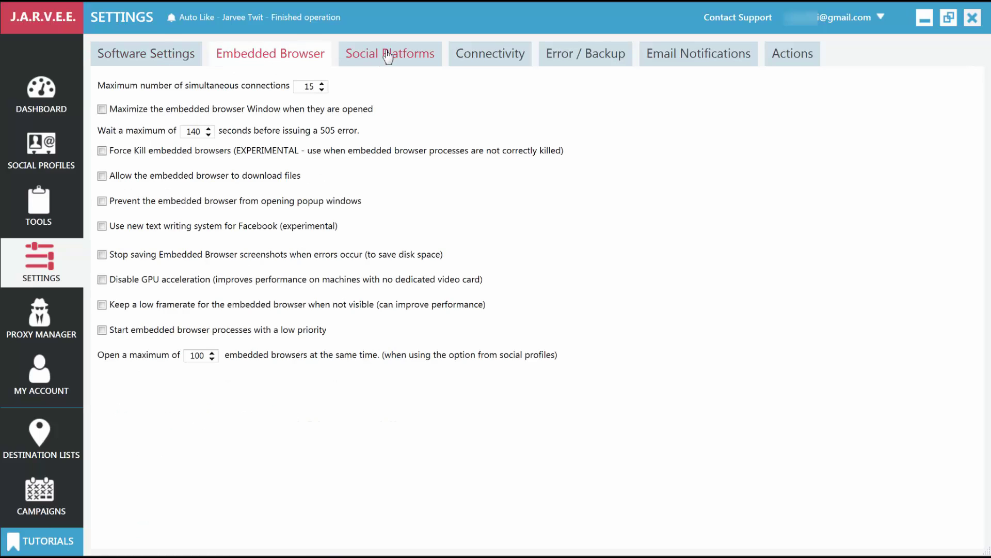
pyautogui.click(387, 55)
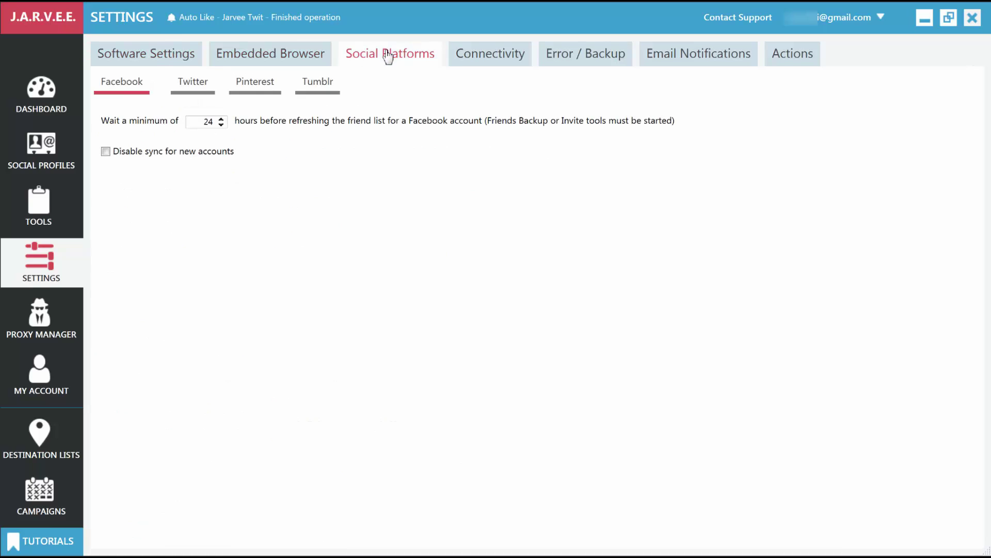
pyautogui.click(489, 56)
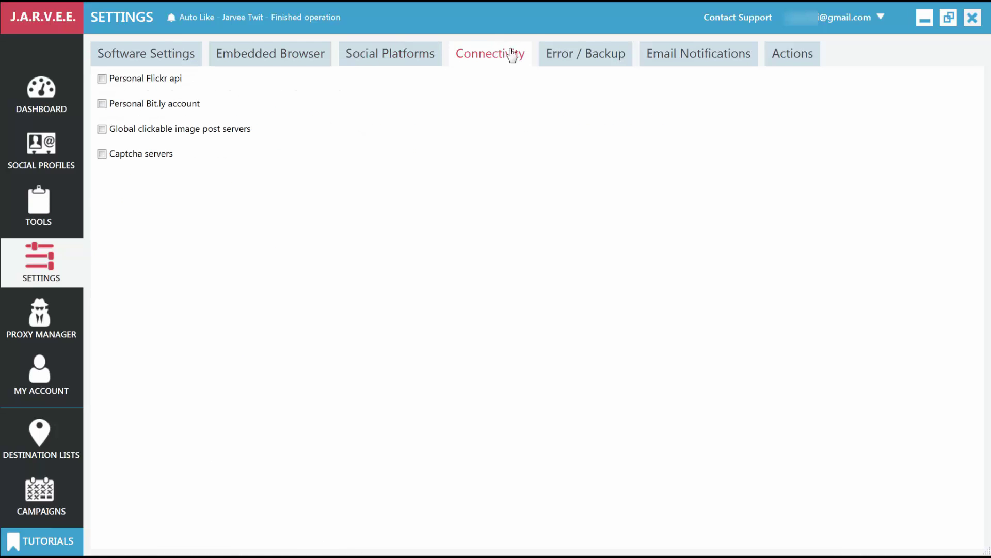
pyautogui.click(585, 57)
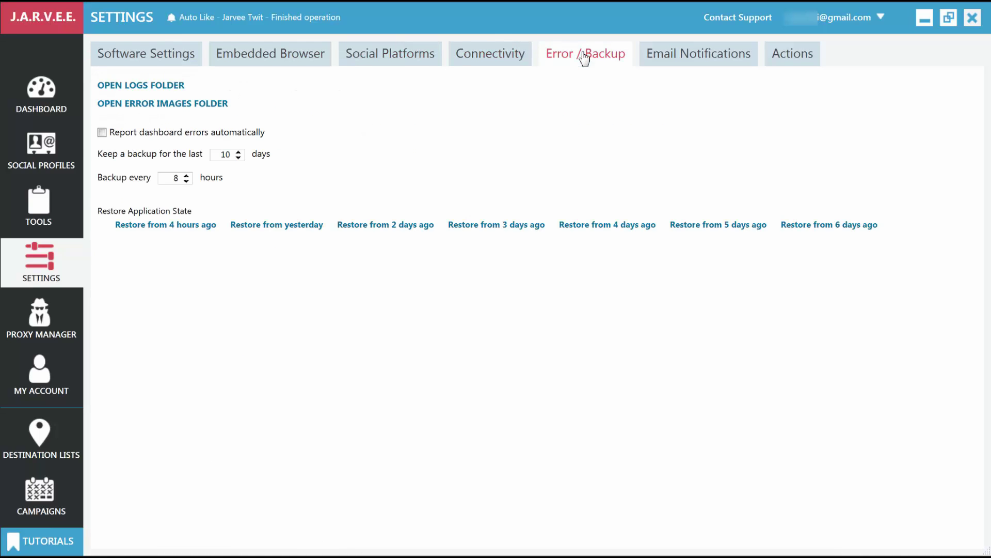
pyautogui.click(704, 55)
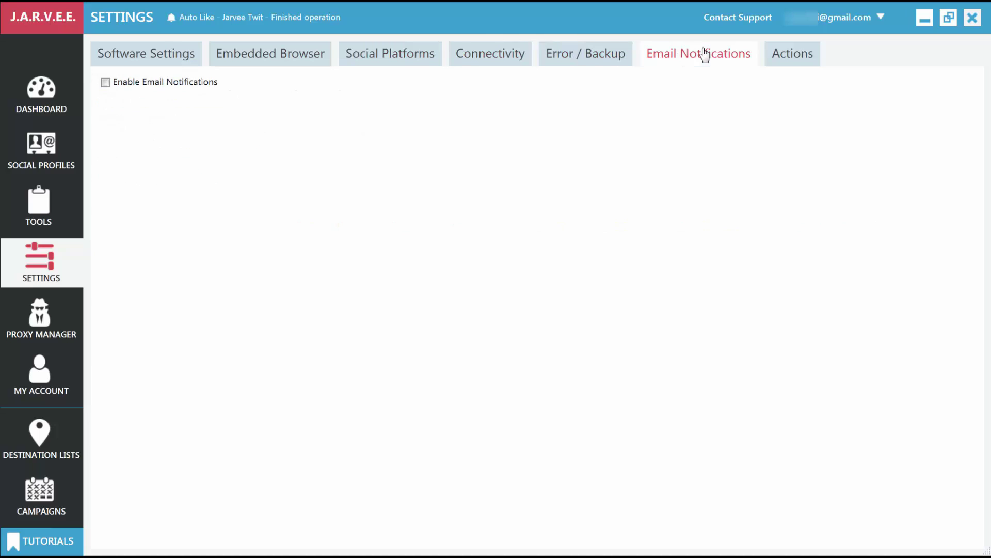
pyautogui.click(797, 56)
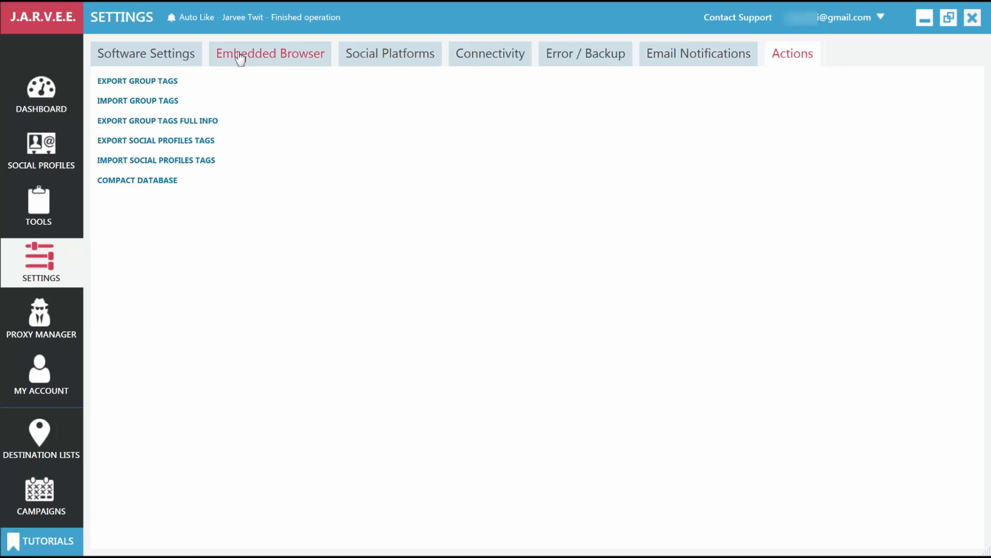
pyautogui.click(161, 56)
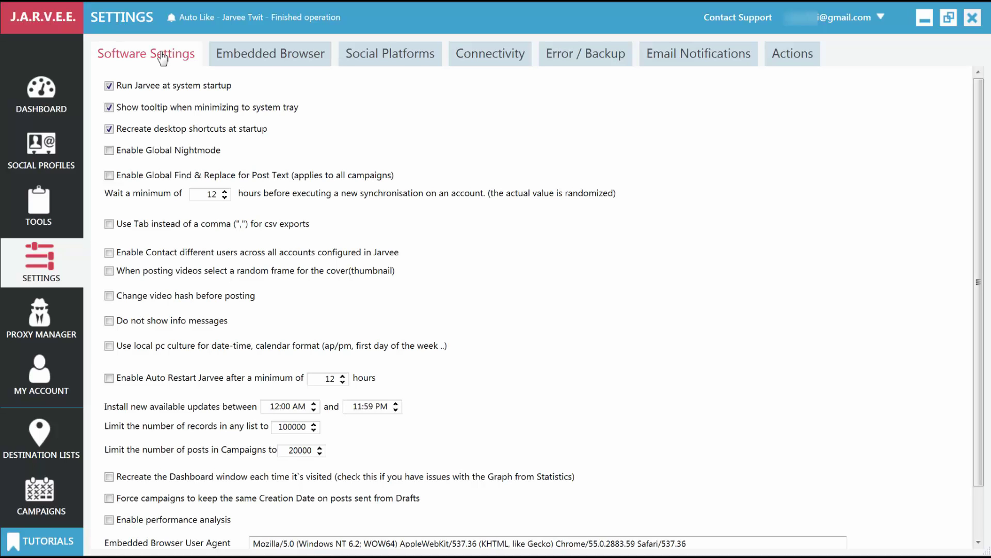
# Step: Open the Proxy Manager showing two valid proxies assigned to the Facebook and Twitter profiles
pyautogui.click(43, 320)
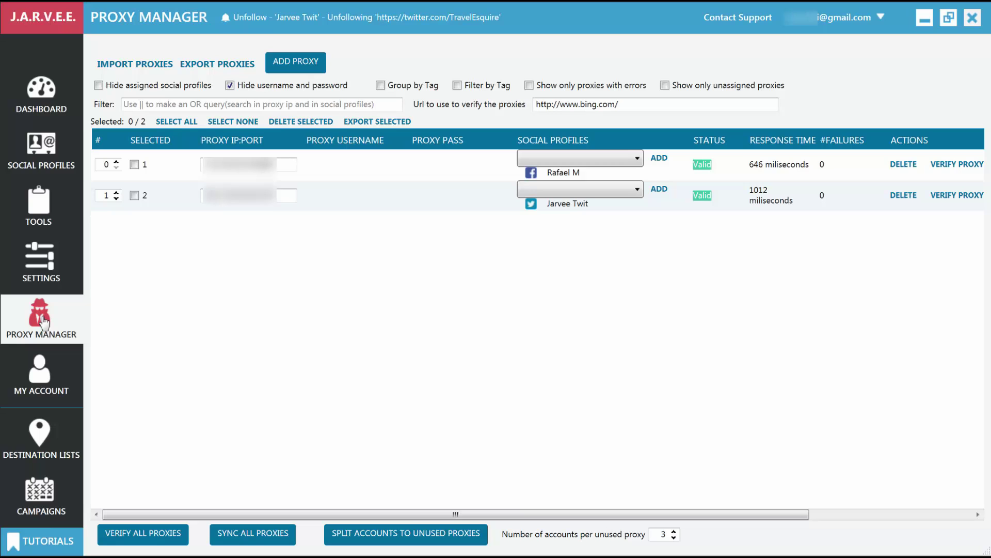
# Step: View My Account's subscription: a Starter Plan free trial with 4 days left
pyautogui.click(36, 371)
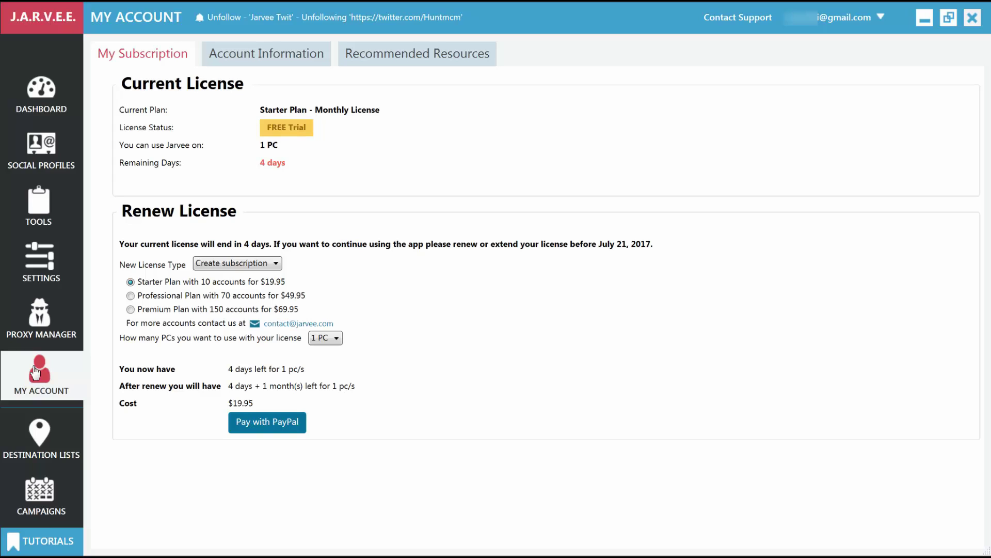
# Step: Open Destination Lists, showing Destination List 1 with 1 profile and 3 groups
pyautogui.click(40, 433)
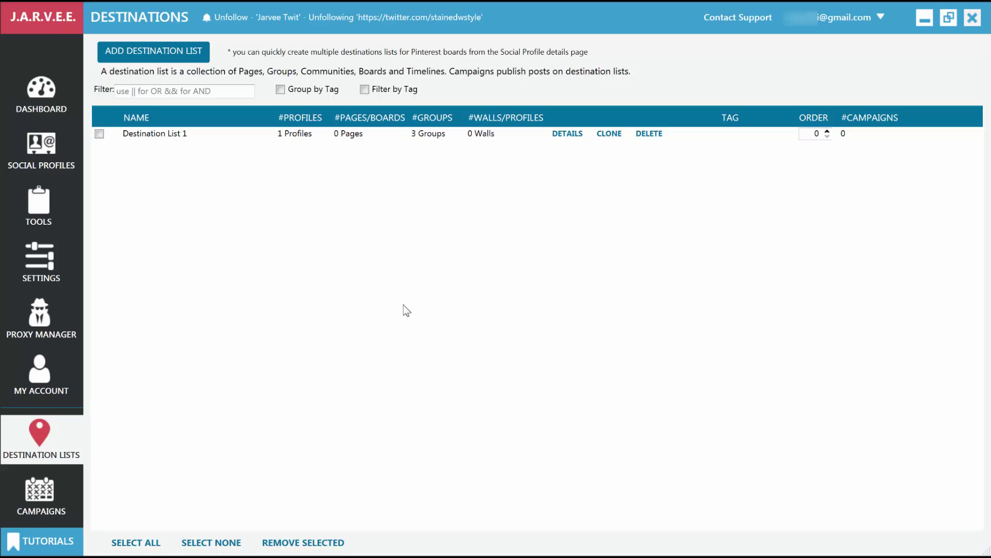
# Step: Go to the empty Campaigns list and bring up the Add New Campaign choices
pyautogui.click(43, 498)
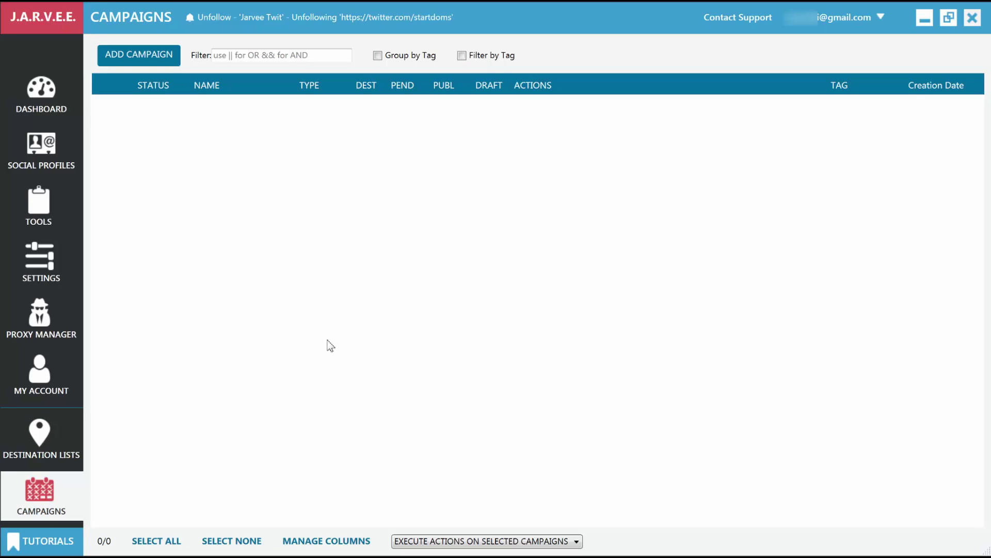
pyautogui.click(154, 62)
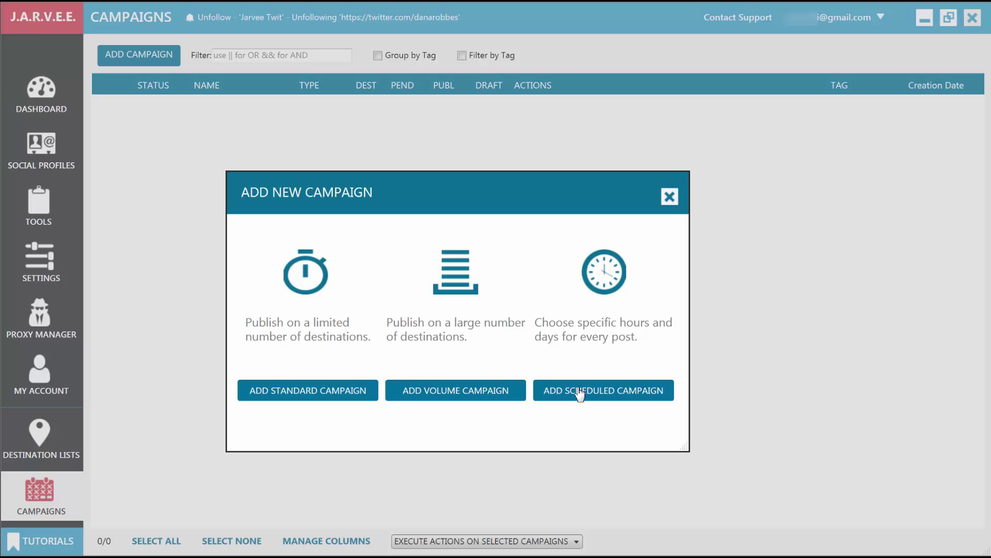
# Step: Create standard Campaign 1 and browse What To Publish's Flickr/Pinterest, Monitor Folders and Share Post options
pyautogui.click(339, 392)
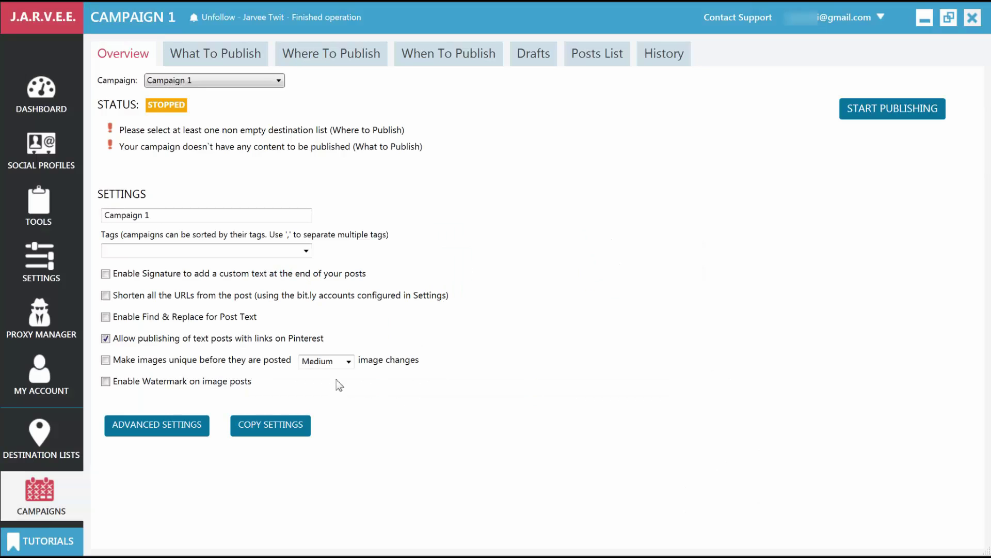
pyautogui.moveTo(318, 340)
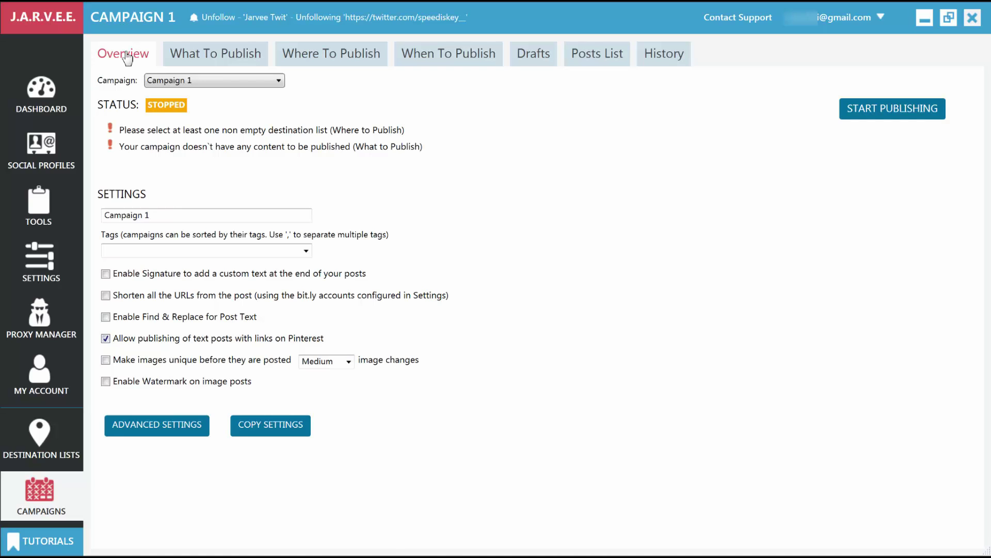
pyautogui.click(239, 59)
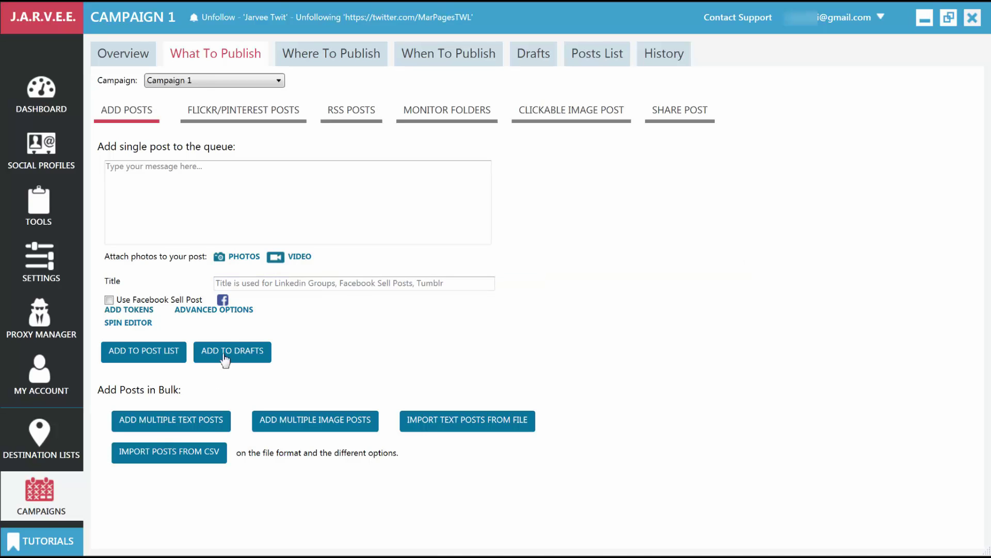
pyautogui.click(256, 118)
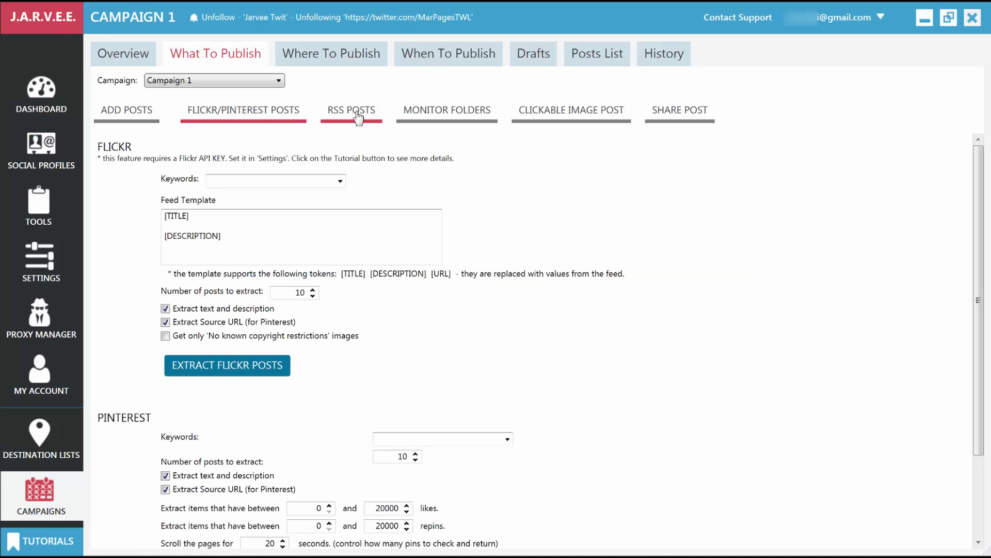
pyautogui.click(442, 118)
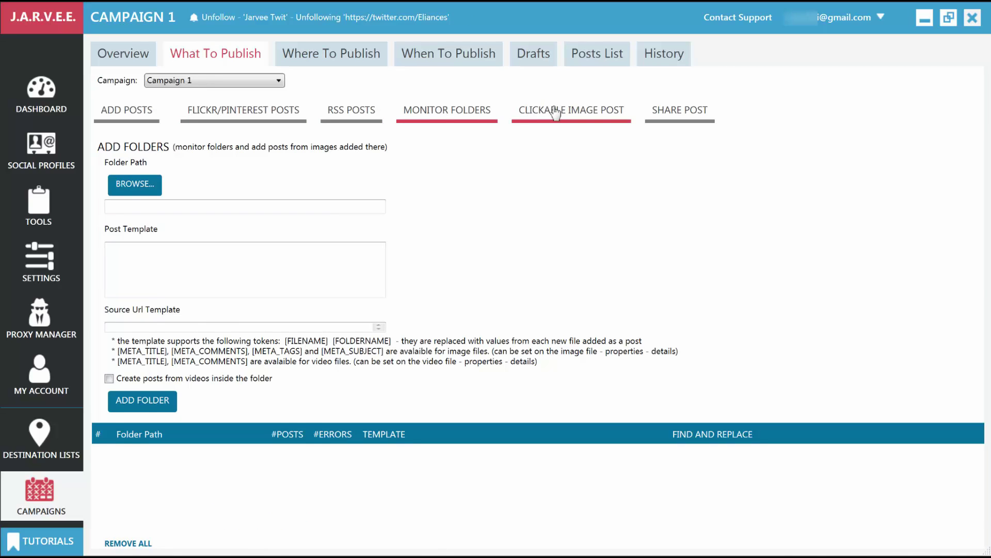
pyautogui.click(678, 116)
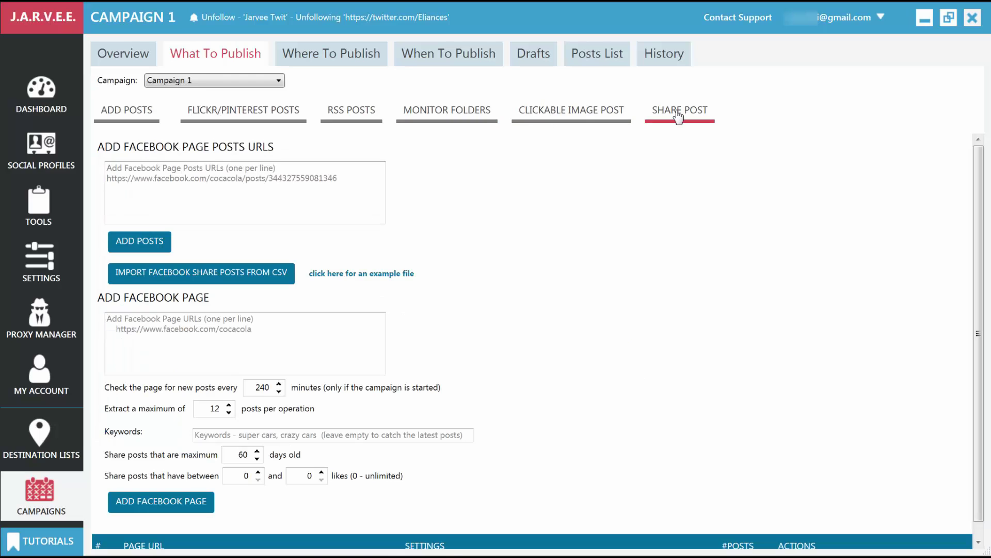
# Step: Review Campaign 1's destinations, then its schedule: 5 posts daily, 12:00 AM–11:59 PM, every day
pyautogui.click(360, 63)
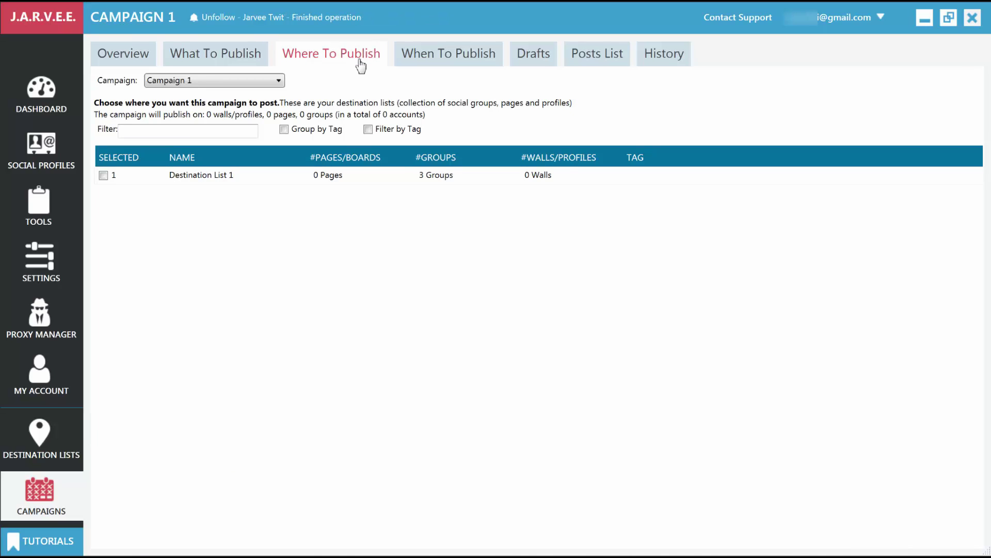
pyautogui.click(424, 56)
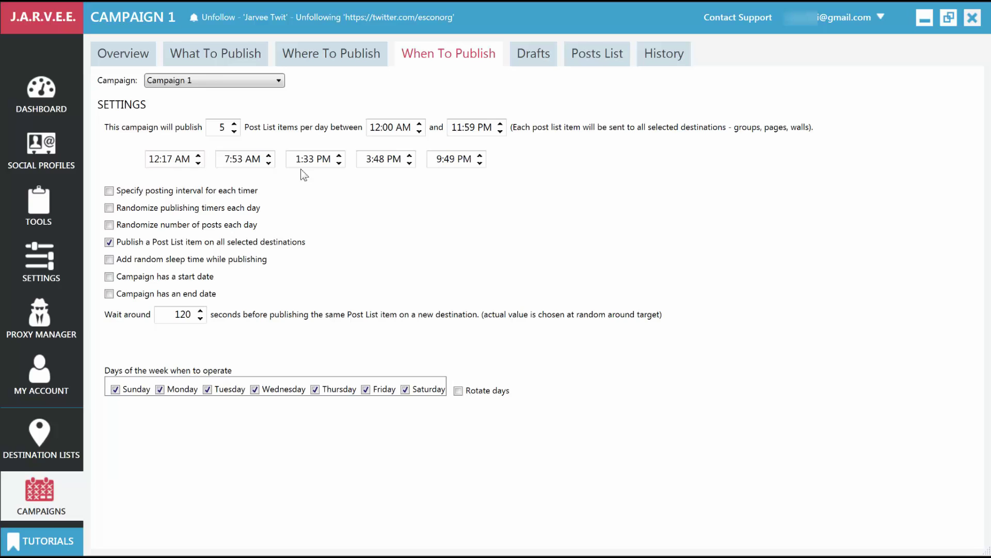
# Step: Check Campaign 1's empty Drafts list, then its Posts List showing 0 posts
pyautogui.click(534, 53)
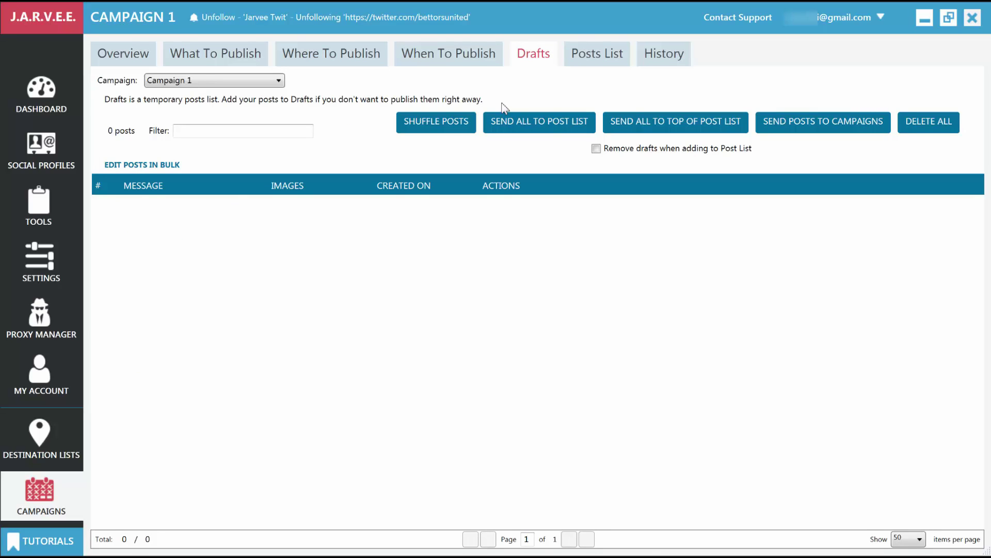
pyautogui.click(607, 65)
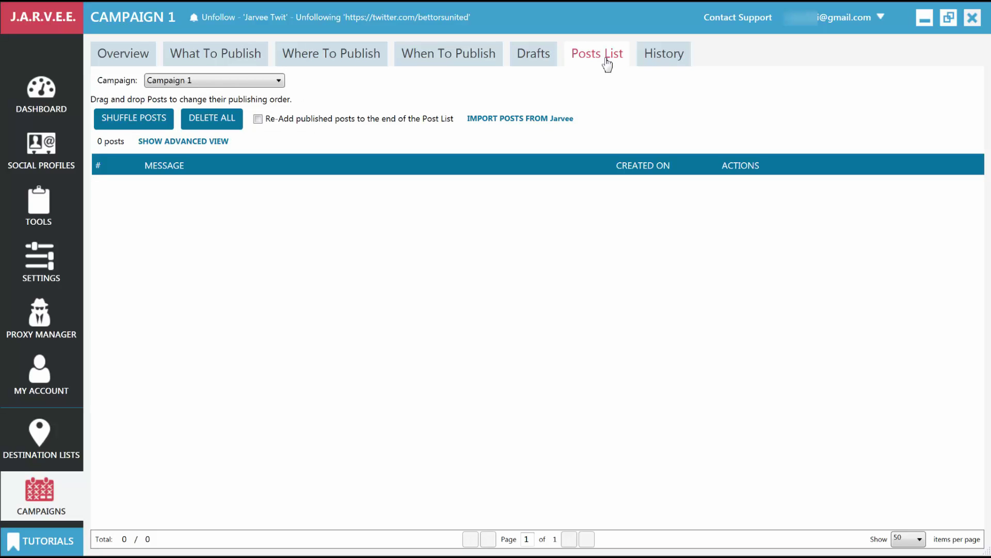
# Step: View Campaign 1's History page: an empty list with a 60-day deletion threshold
pyautogui.click(663, 53)
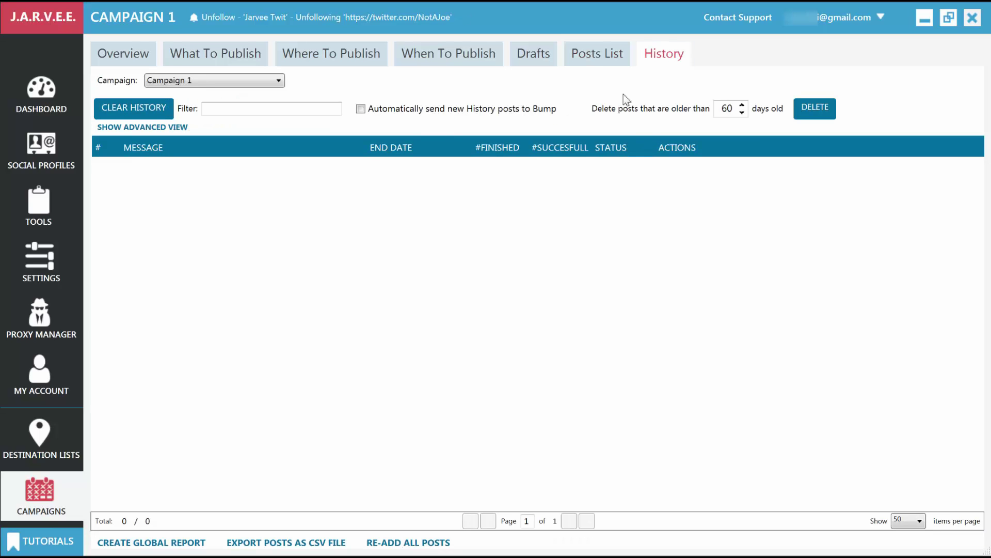